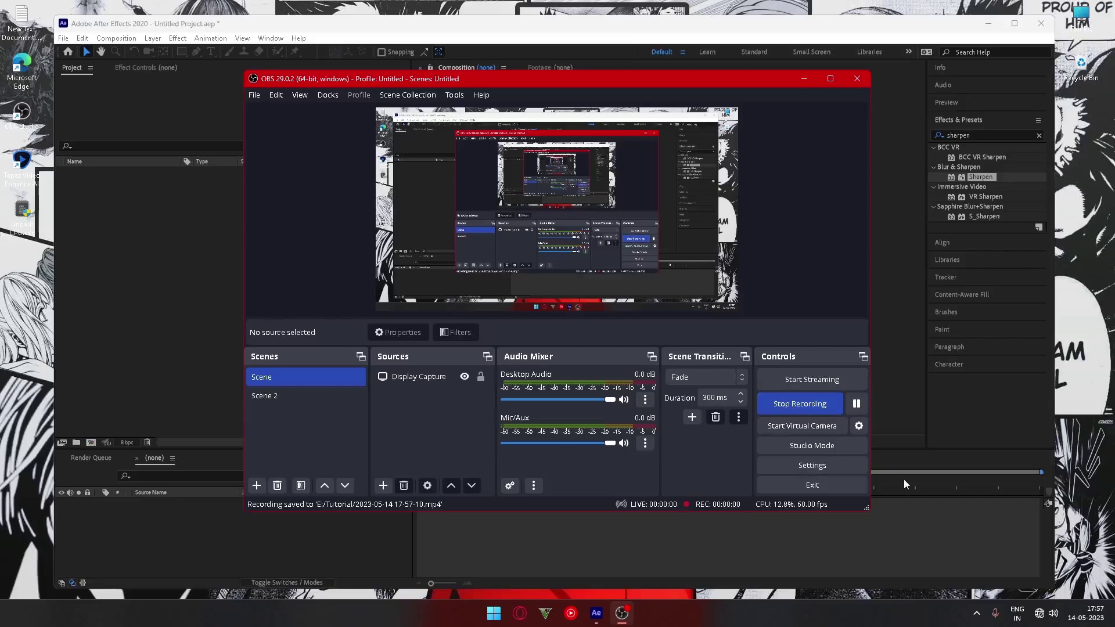
Step: Maximize the window and create Comp 1 at 1080×1440, 60 fps, 0:00:22:19 long
{"action": "left_click", "coordinate": [805, 79]}
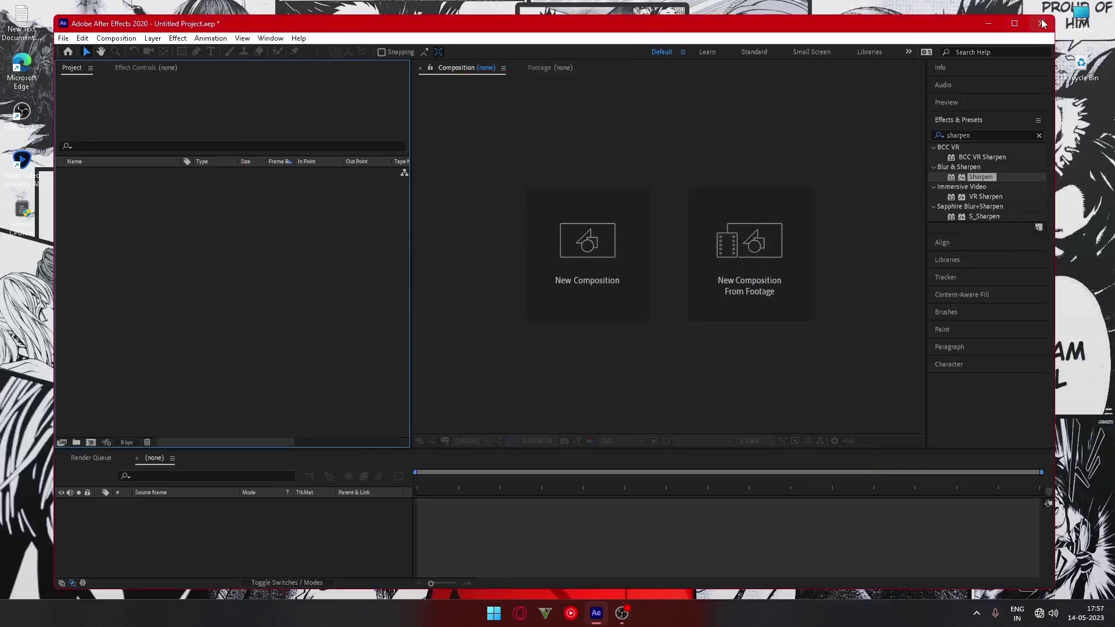
{"action": "left_click", "coordinate": [1015, 23]}
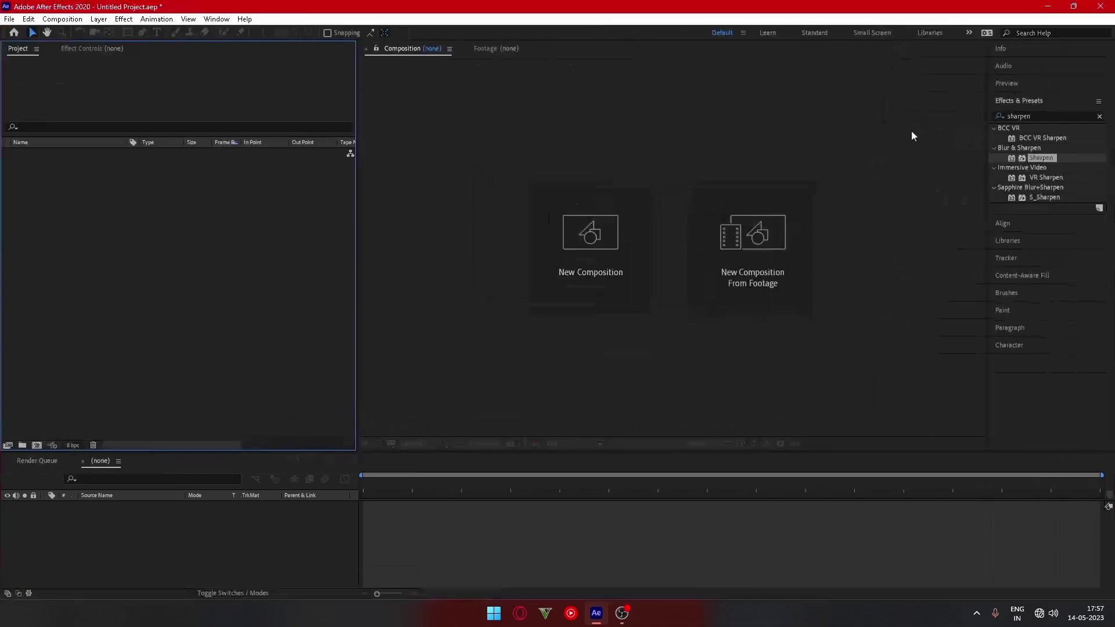
{"action": "right_click", "coordinate": [98, 204]}
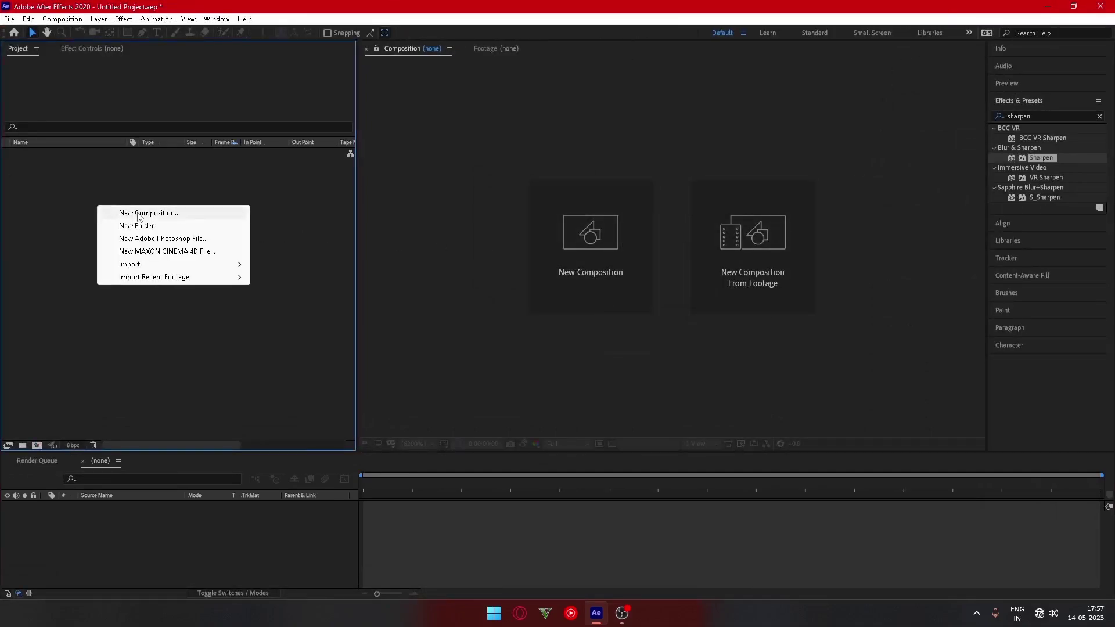
{"action": "left_click", "coordinate": [138, 213]}
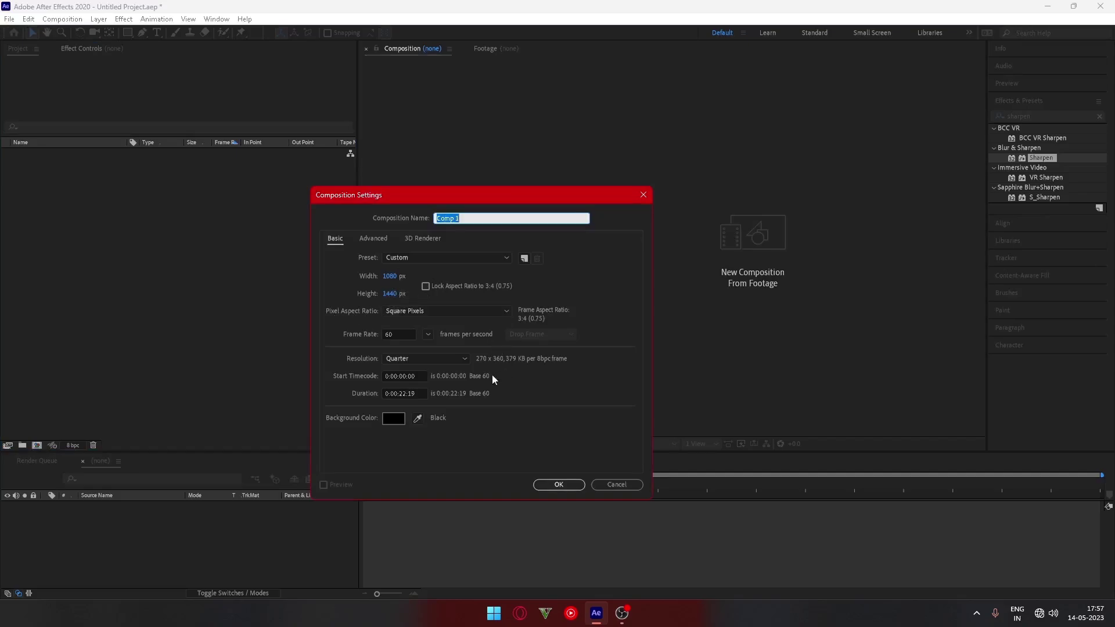
{"action": "left_click", "coordinate": [558, 485]}
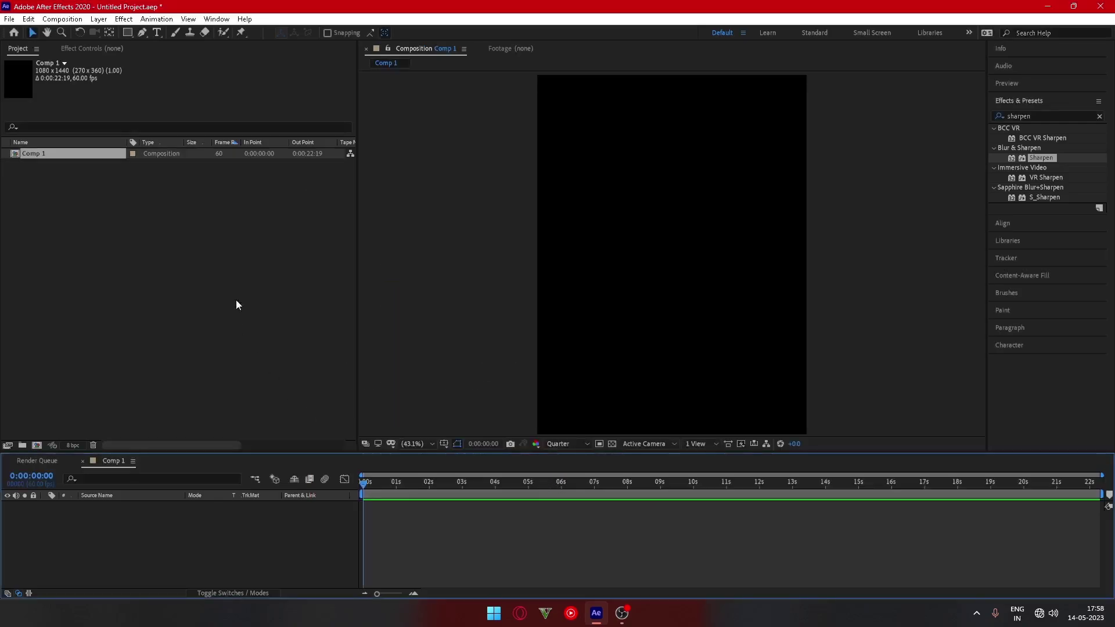
Step: Import Download.mp3 and Ronaldo 2017 final (4k).mp4 and drag both into the Comp 1 timeline
{"action": "right_click", "coordinate": [124, 194]}
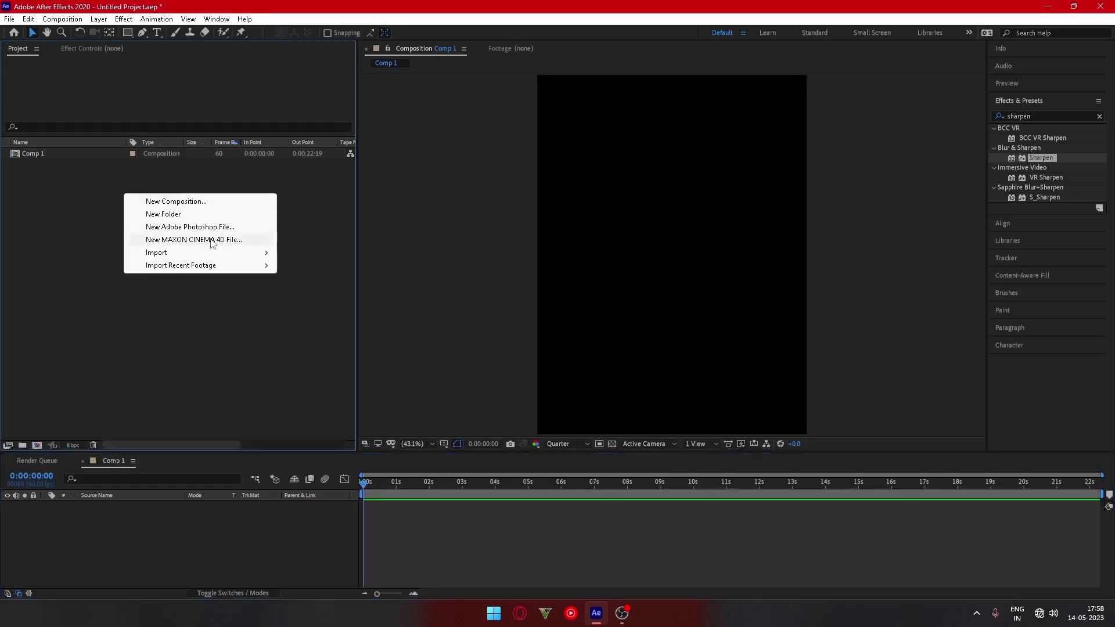
{"action": "mouse_move", "coordinate": [206, 257]}
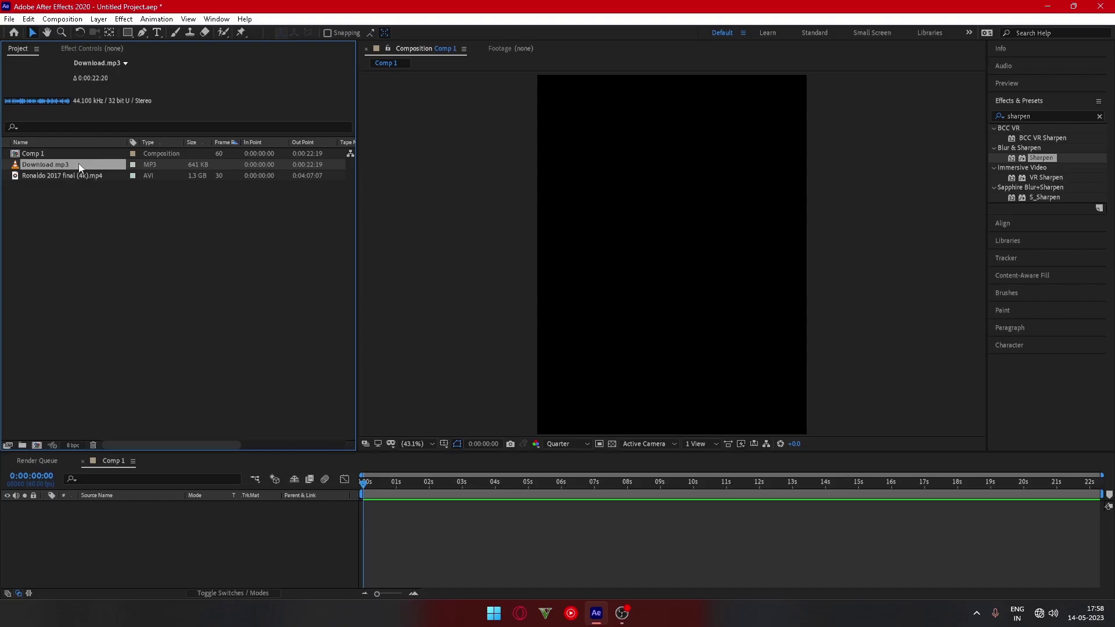
{"action": "left_click", "coordinate": [83, 172], "text": "ctrl"}
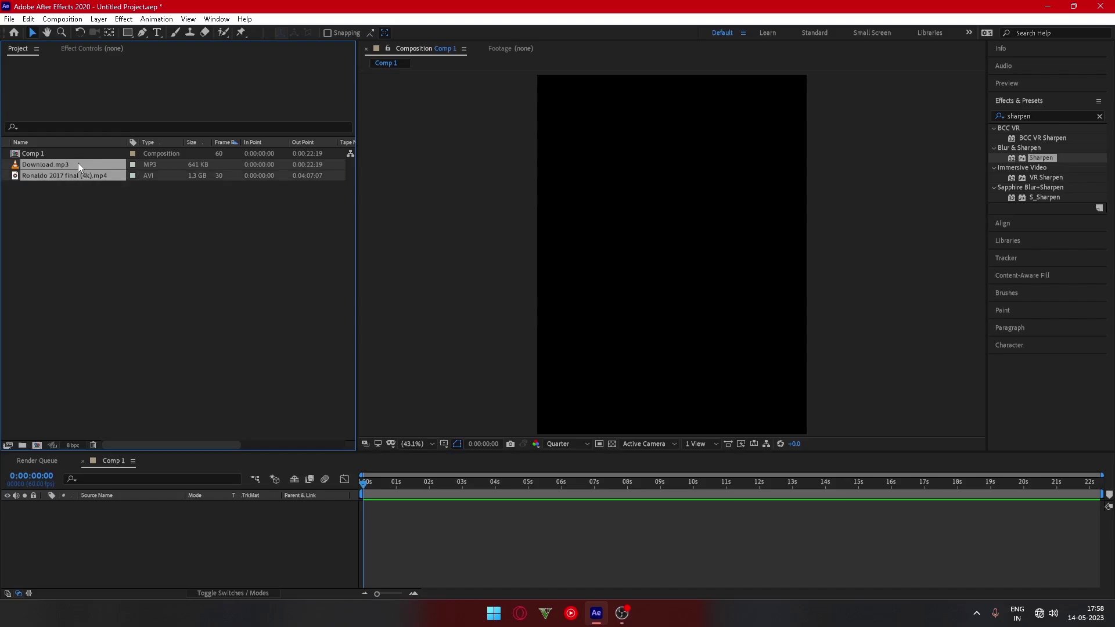
{"action": "left_click_drag", "start_coordinate": [78, 163], "coordinate": [146, 501]}
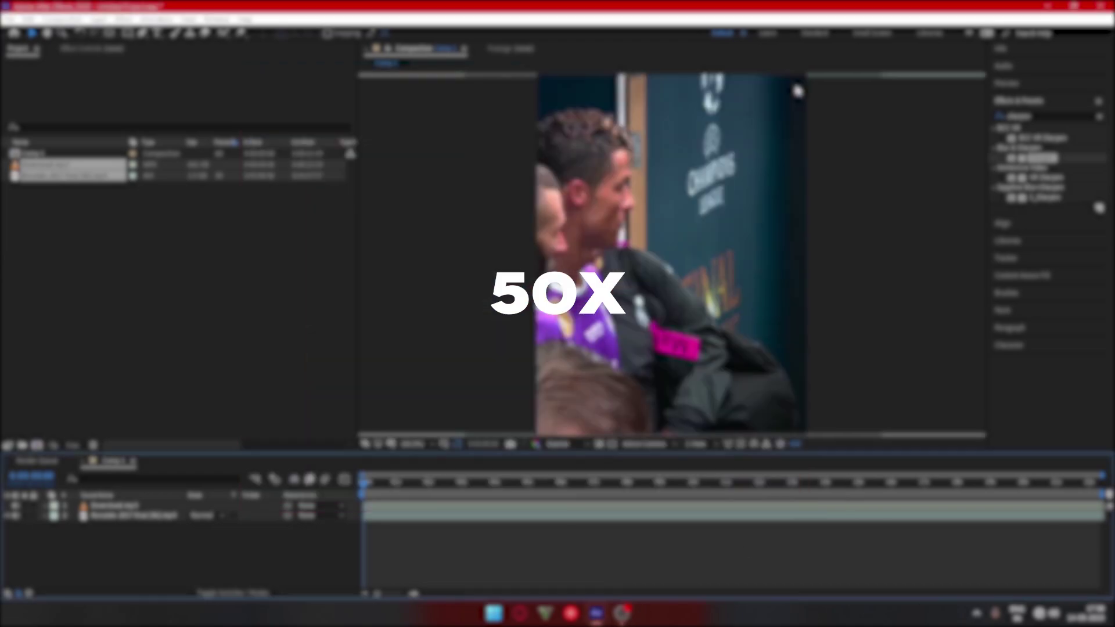
Step: Bring in more footage, sequence the Ronaldo clips, and merge them into a speed-ramped layer
{"action": "left_click", "coordinate": [134, 515]}
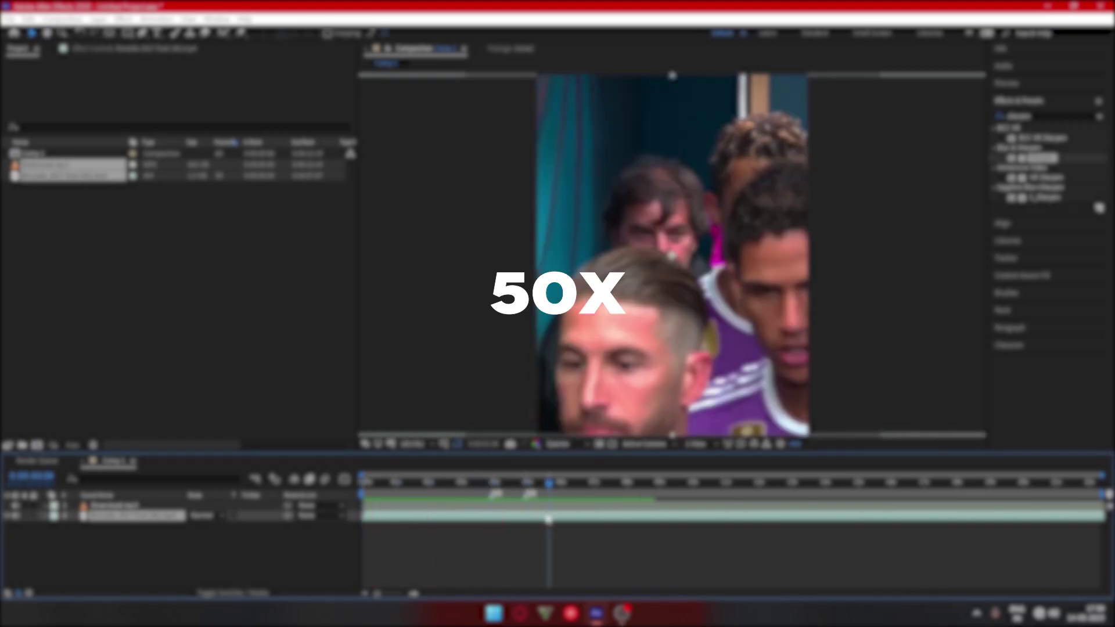
{"action": "left_click_drag", "start_coordinate": [548, 519], "coordinate": [360, 525]}
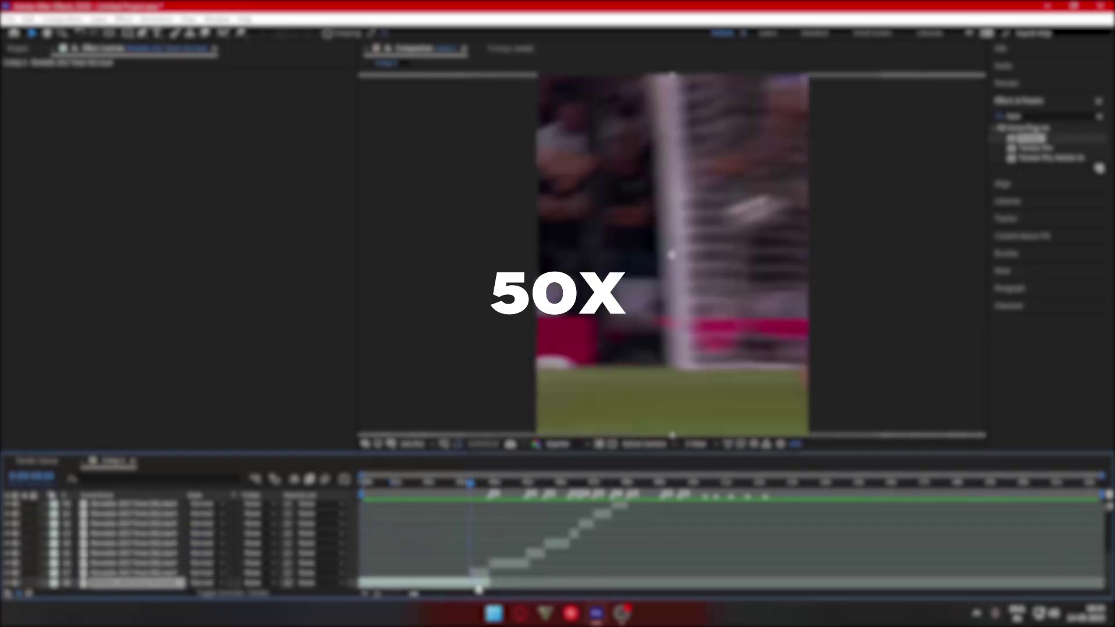
{"action": "left_click_drag", "start_coordinate": [360, 526], "coordinate": [508, 503]}
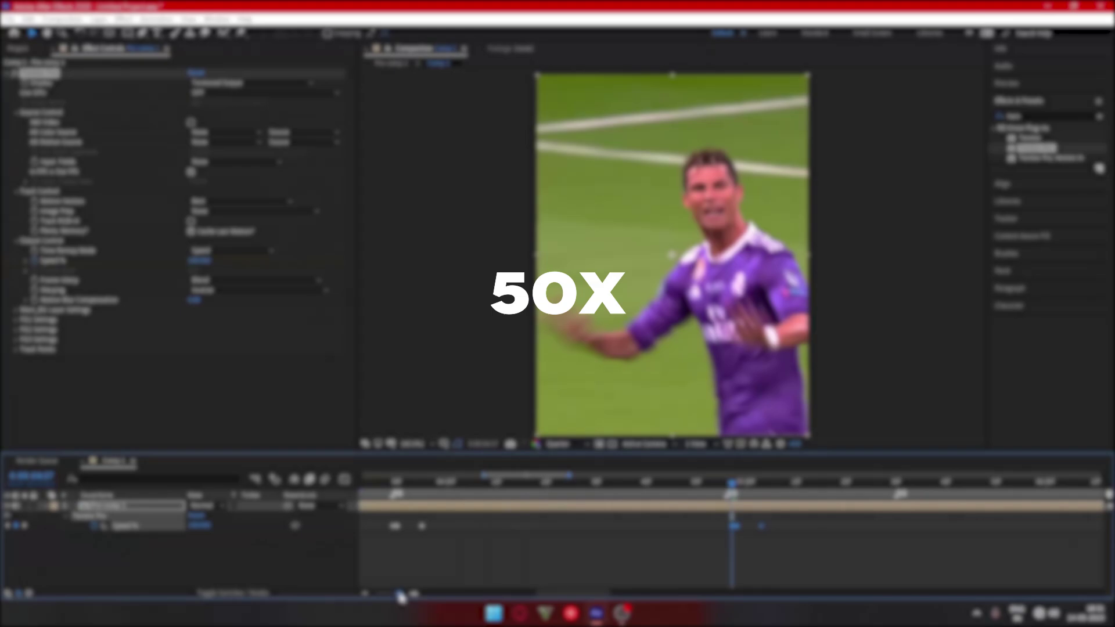
{"action": "left_click", "coordinate": [728, 498]}
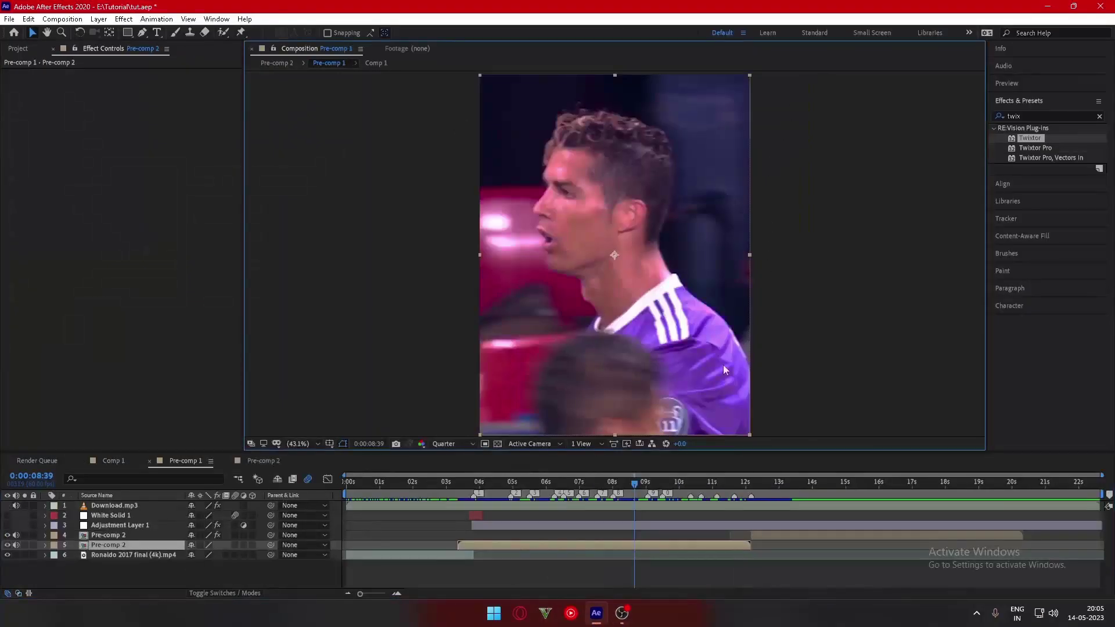
Step: Scrub back to Ronaldo on the green pitch and preview the edit
{"action": "left_click_drag", "start_coordinate": [639, 491], "coordinate": [396, 510]}
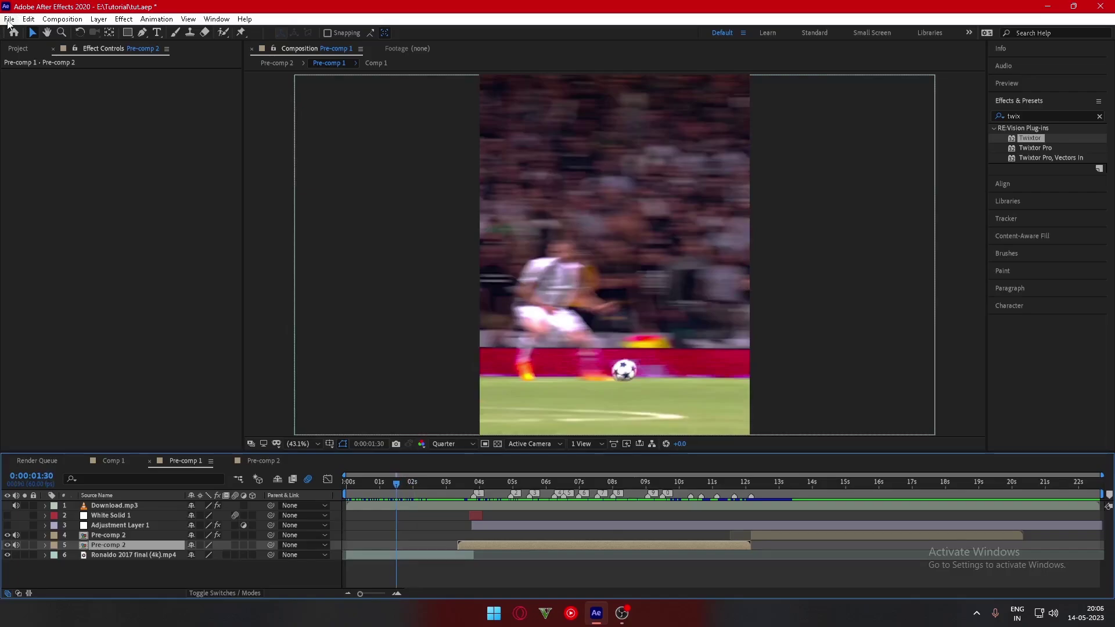
{"action": "key", "text": "space"}
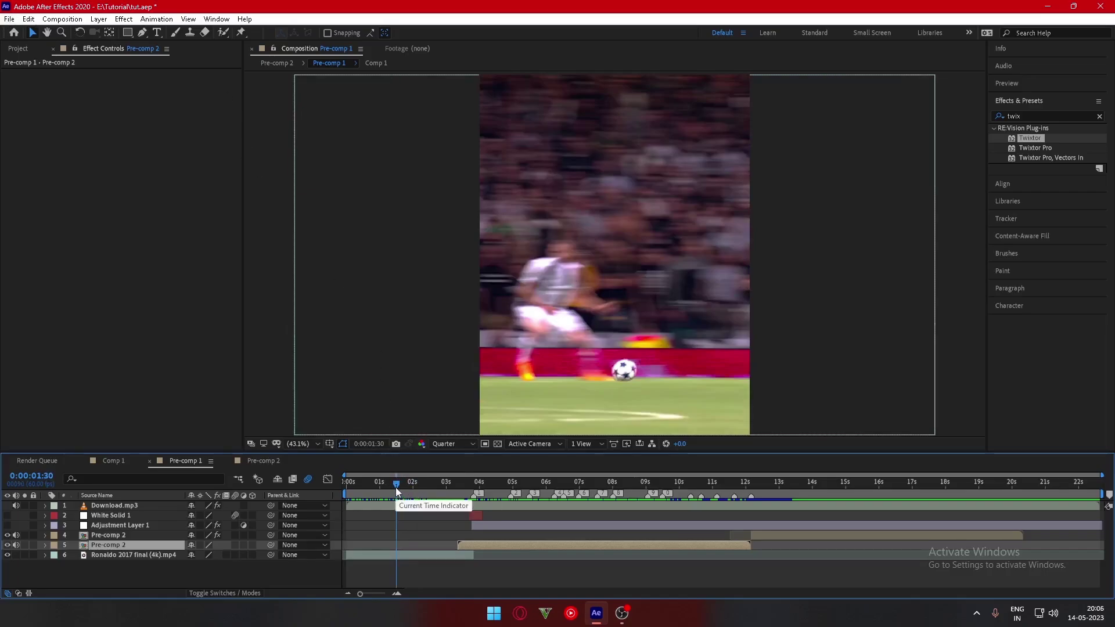
{"action": "left_click_drag", "start_coordinate": [427, 494], "coordinate": [473, 500]}
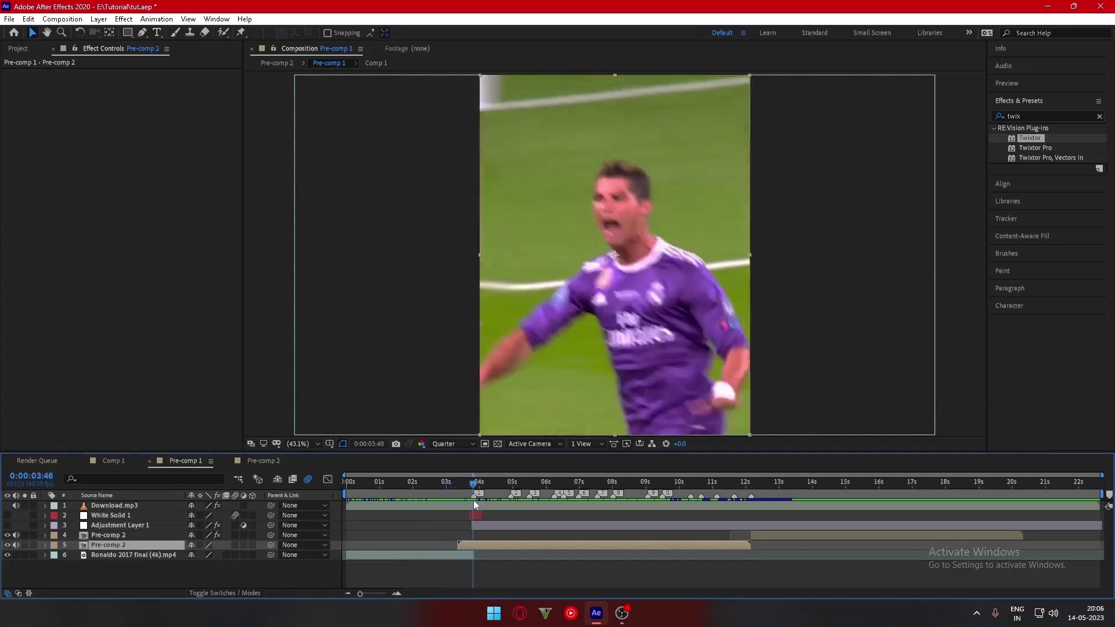
Step: Switch the viewer preview resolution from Quarter to Full
{"action": "left_click", "coordinate": [472, 444]}
{"action": "left_click", "coordinate": [459, 471]}
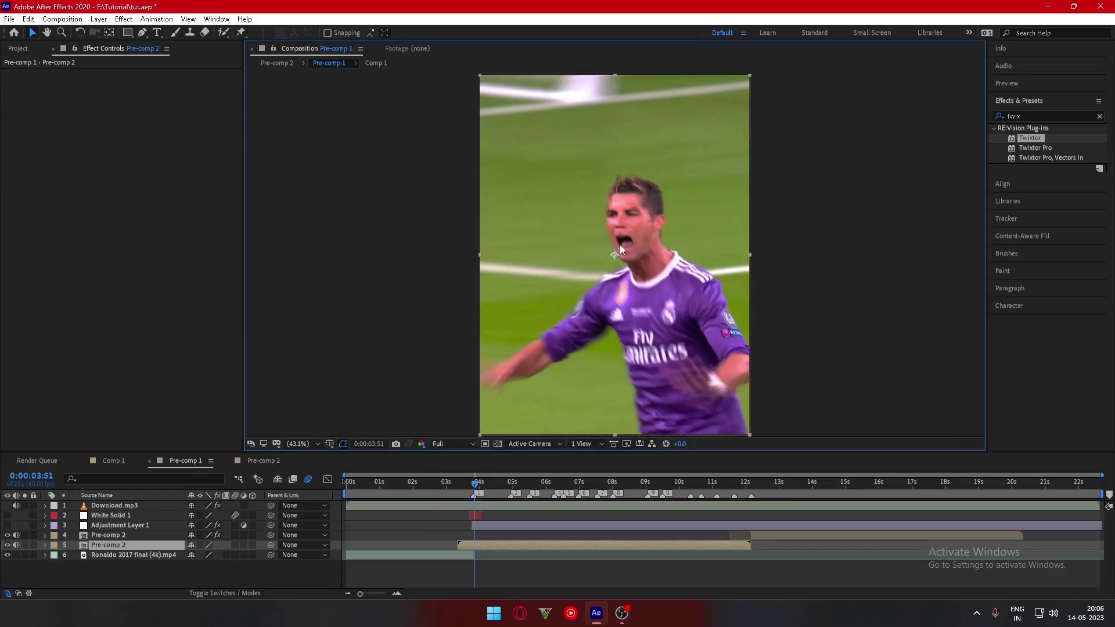
{"action": "left_click", "coordinate": [9, 19]}
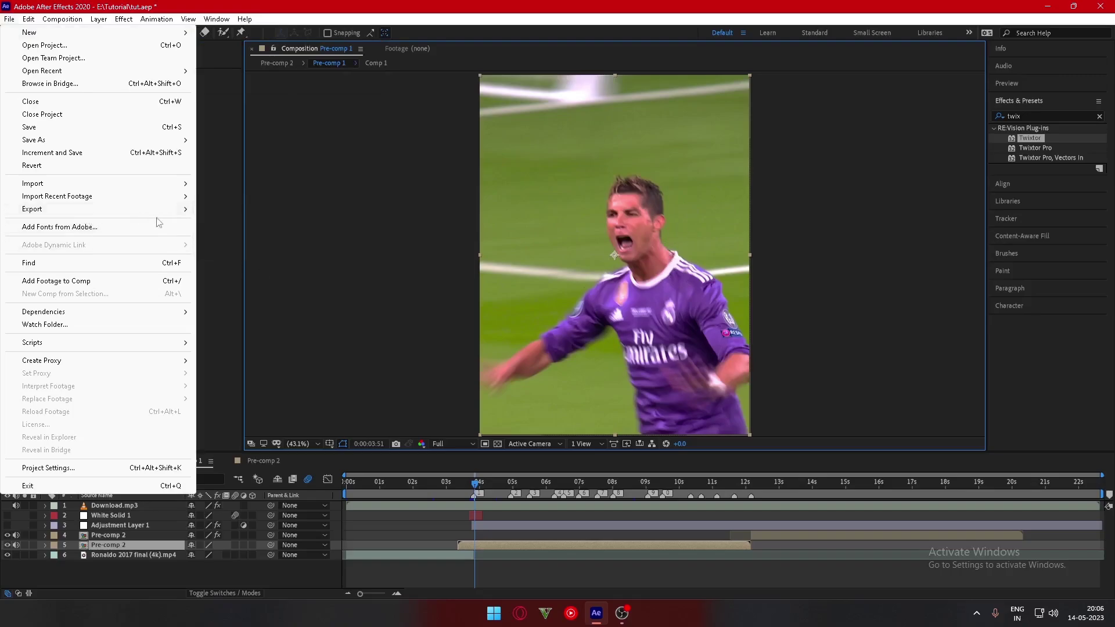
Step: Add Pre-comp 1 to the Media Encoder queue as an H.264 export to Pre-comp 1.mp4
{"action": "mouse_move", "coordinate": [174, 209]}
{"action": "left_click", "coordinate": [245, 209]}
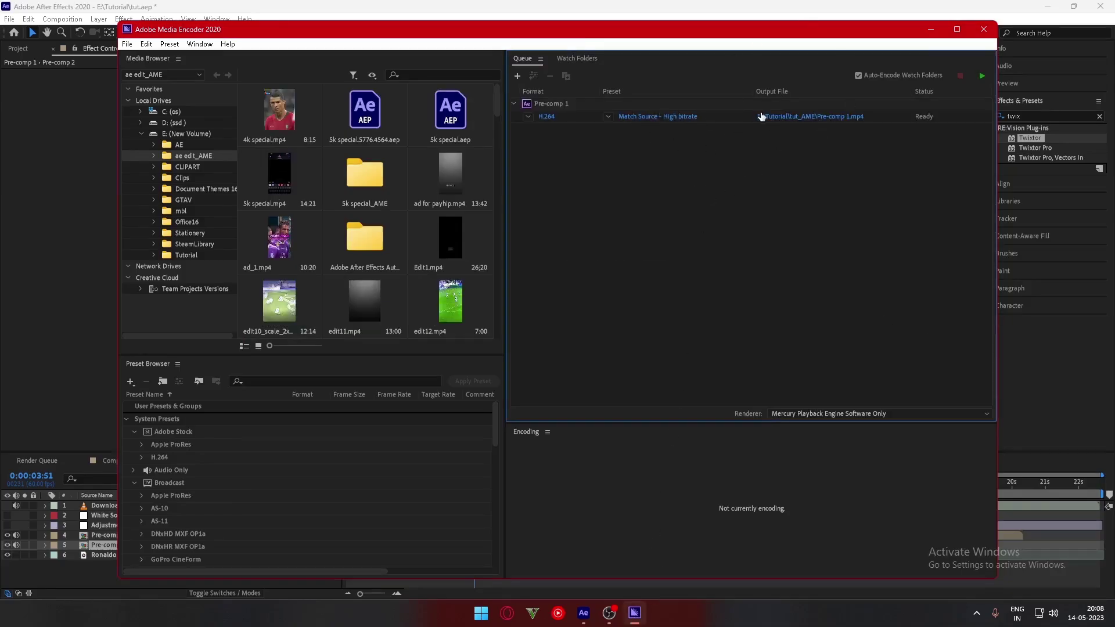
Step: In Pre-comp 1's export settings, enable Maximum Render Quality and Render at Maximum Depth
{"action": "left_click", "coordinate": [663, 117]}
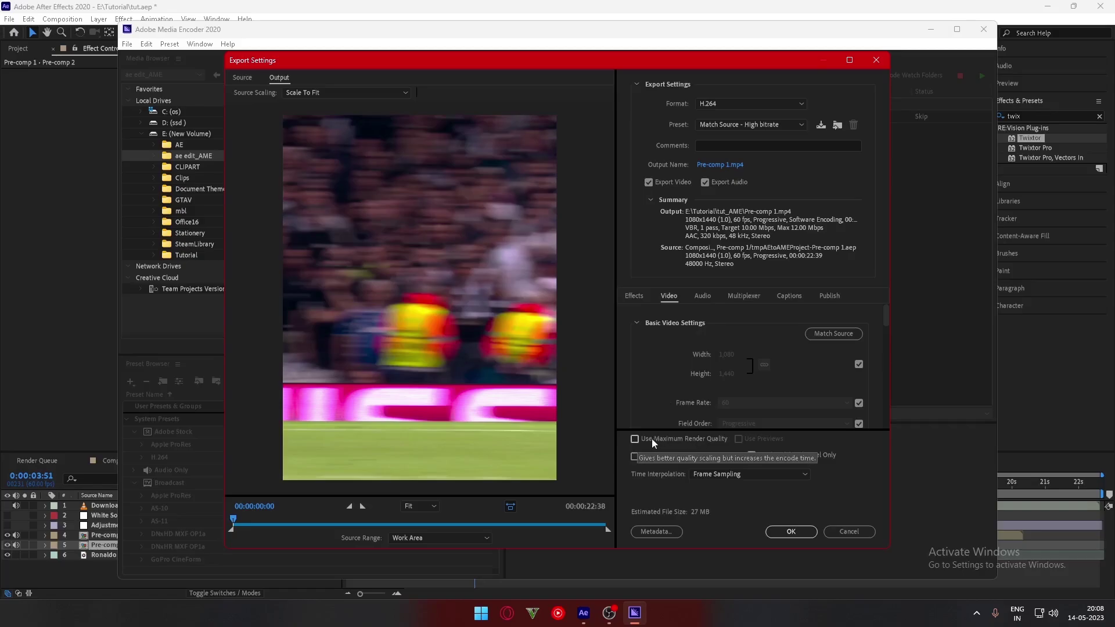
{"action": "left_click", "coordinate": [636, 439]}
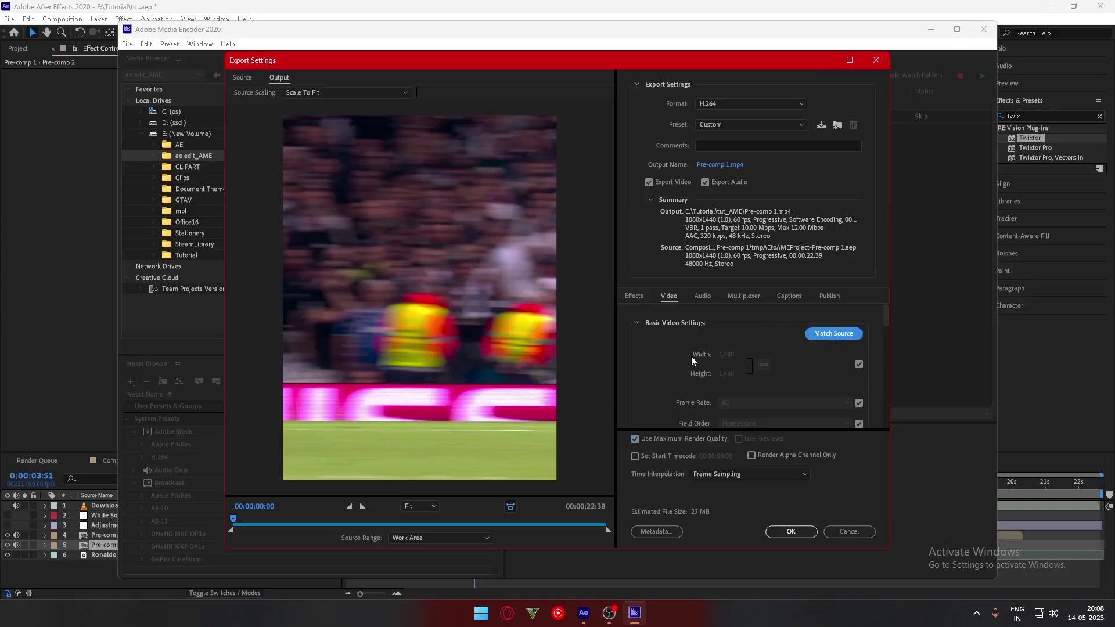
{"action": "scroll", "coordinate": [692, 357], "scroll_direction": "down", "scroll_amount": 4}
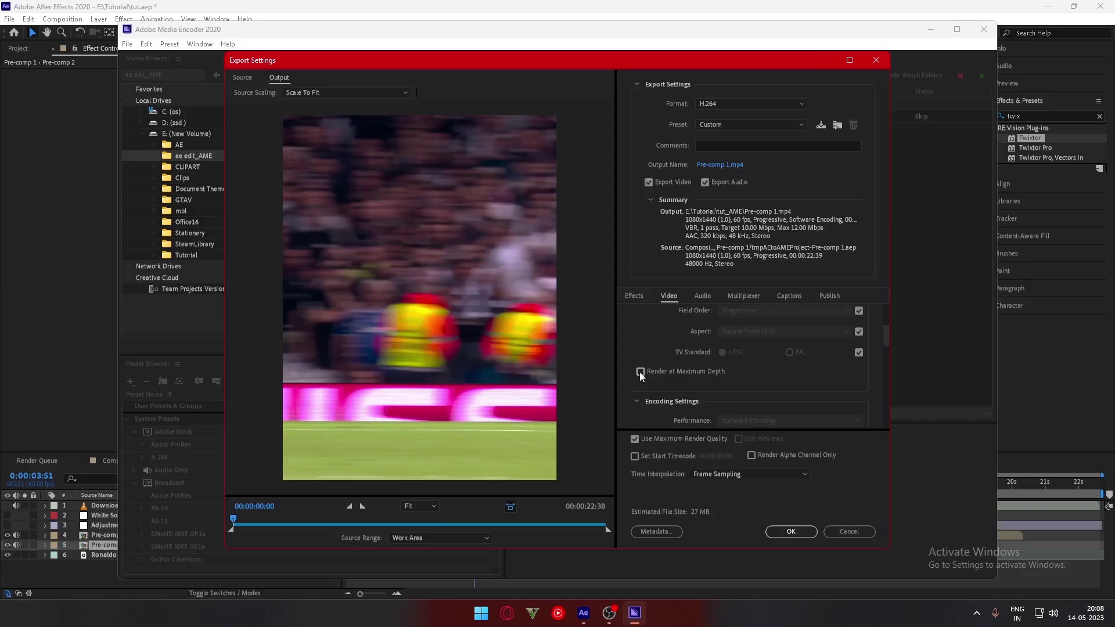
{"action": "left_click", "coordinate": [640, 372]}
{"action": "scroll", "coordinate": [647, 392], "scroll_direction": "up", "scroll_amount": 5}
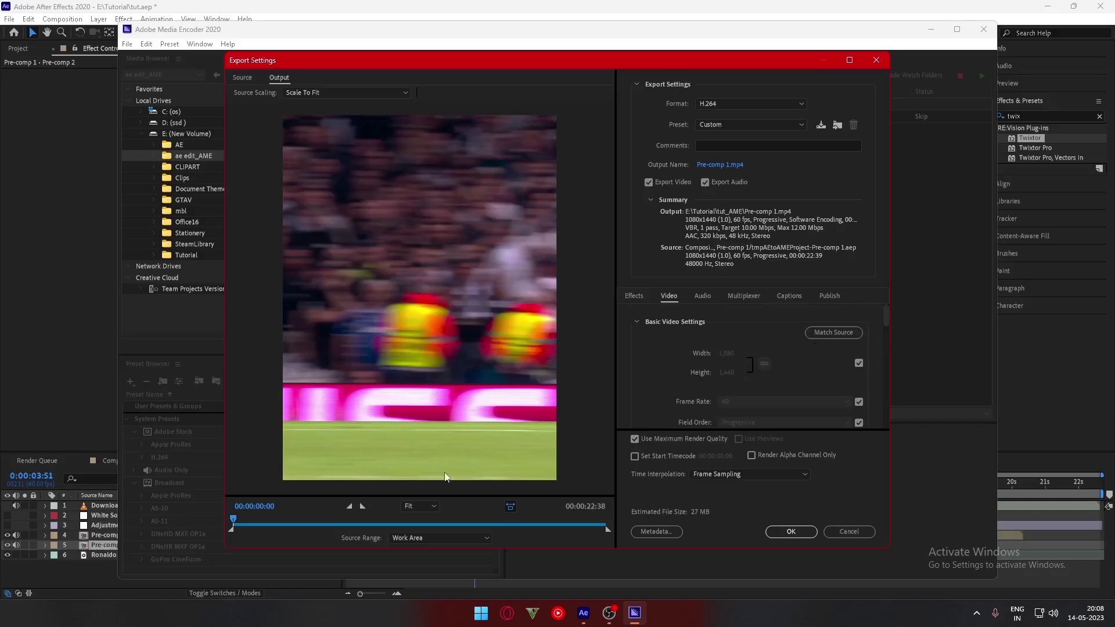
{"action": "scroll", "coordinate": [765, 406], "scroll_direction": "down", "scroll_amount": 1}
{"action": "scroll", "coordinate": [765, 405], "scroll_direction": "down", "scroll_amount": 8}
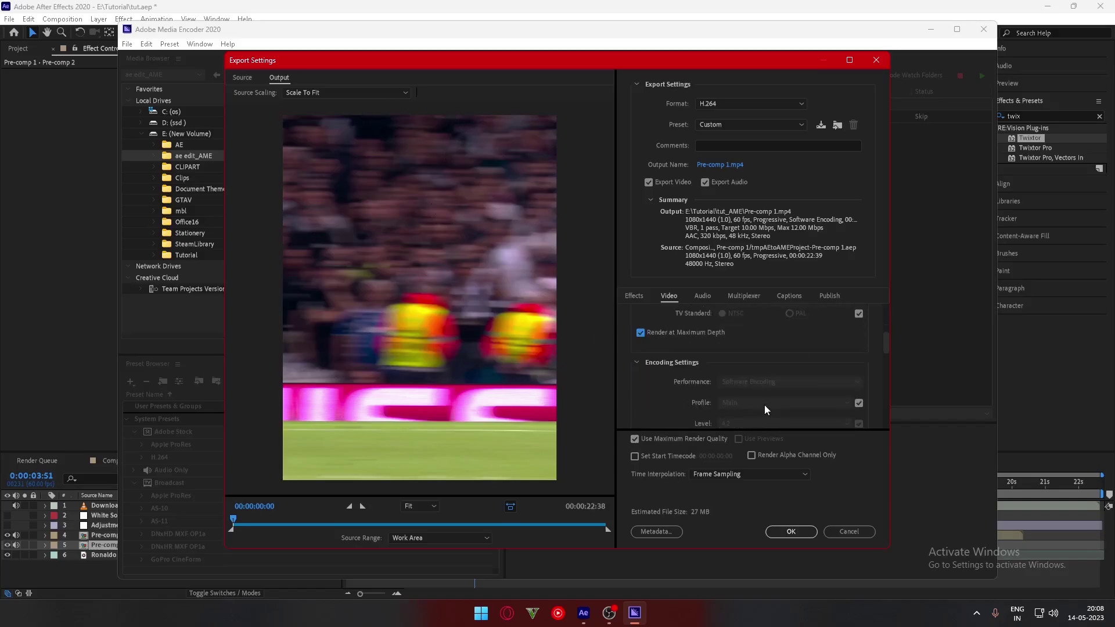
{"action": "scroll", "coordinate": [765, 406], "scroll_direction": "down", "scroll_amount": 4}
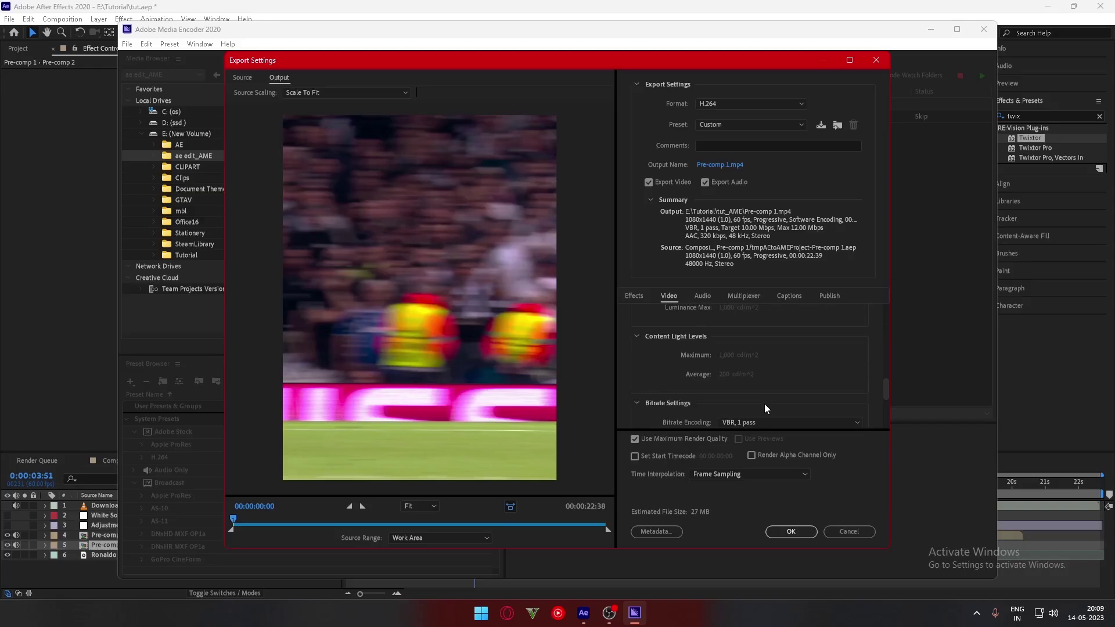
Step: Set bitrate encoding to CBR with a 15 Mbps target bitrate and accept the settings
{"action": "left_click", "coordinate": [758, 351]}
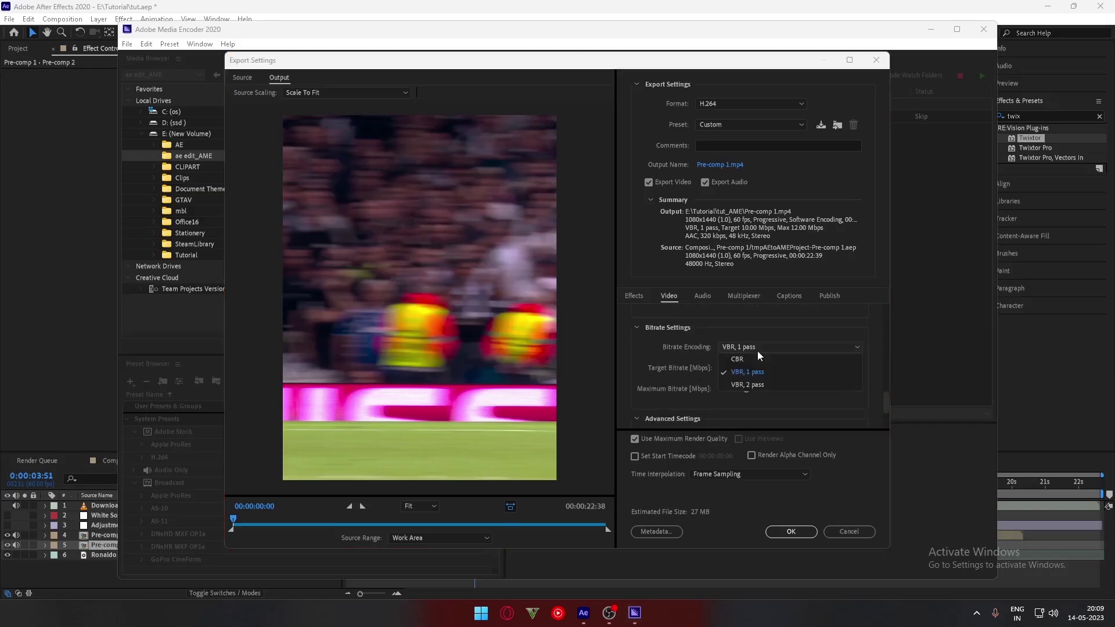
{"action": "left_click", "coordinate": [758, 351]}
{"action": "left_click", "coordinate": [836, 369]}
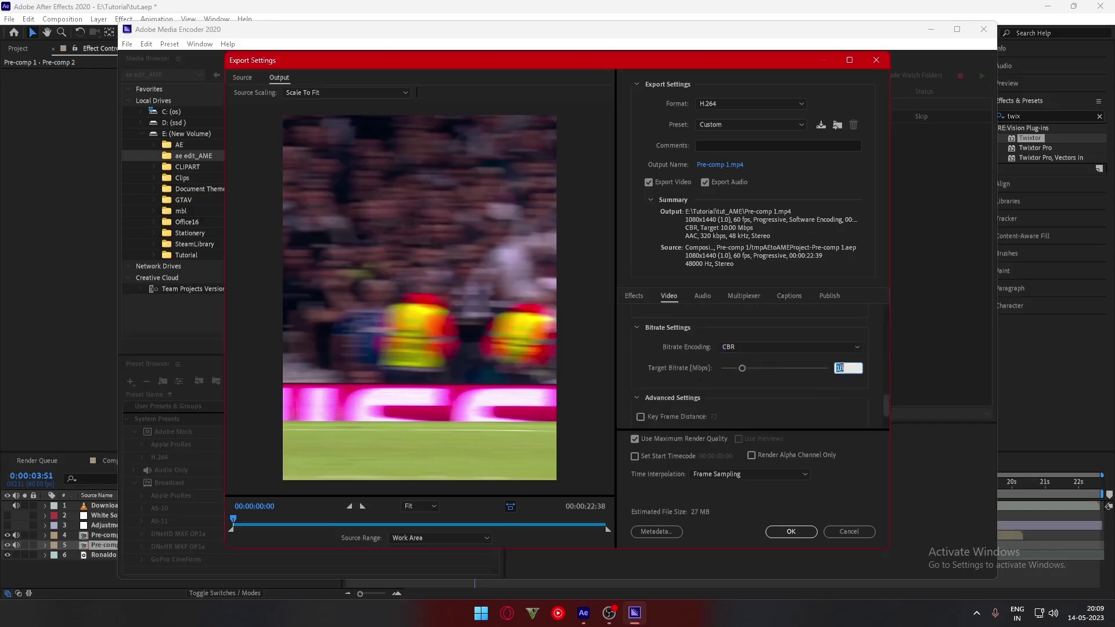
{"action": "type", "text": "15"}
{"action": "key", "text": "Return"}
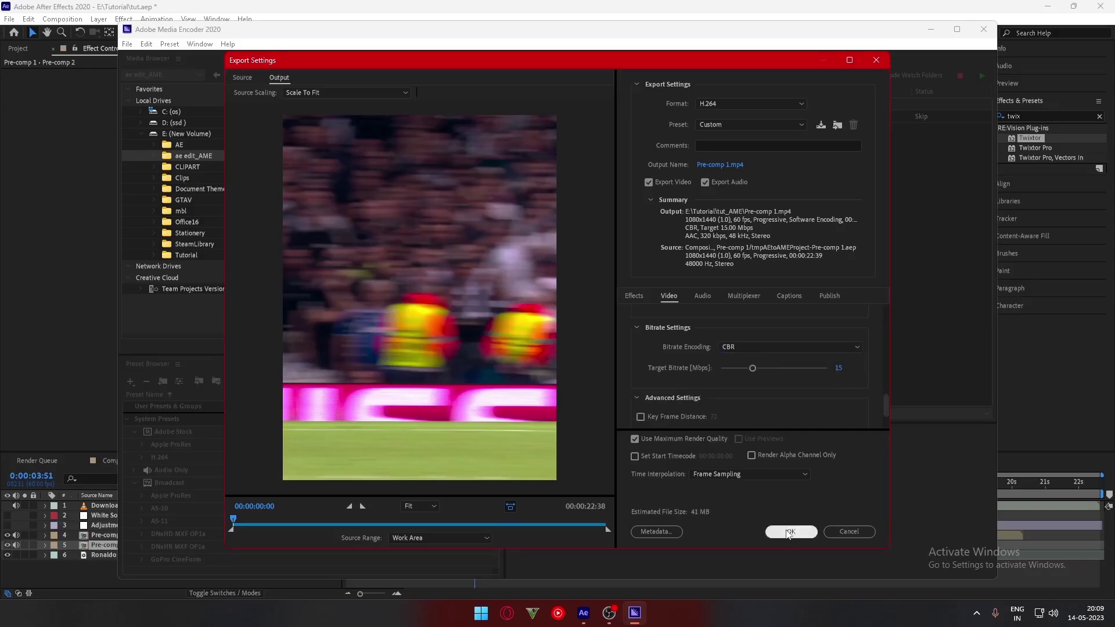
{"action": "left_click", "coordinate": [791, 532]}
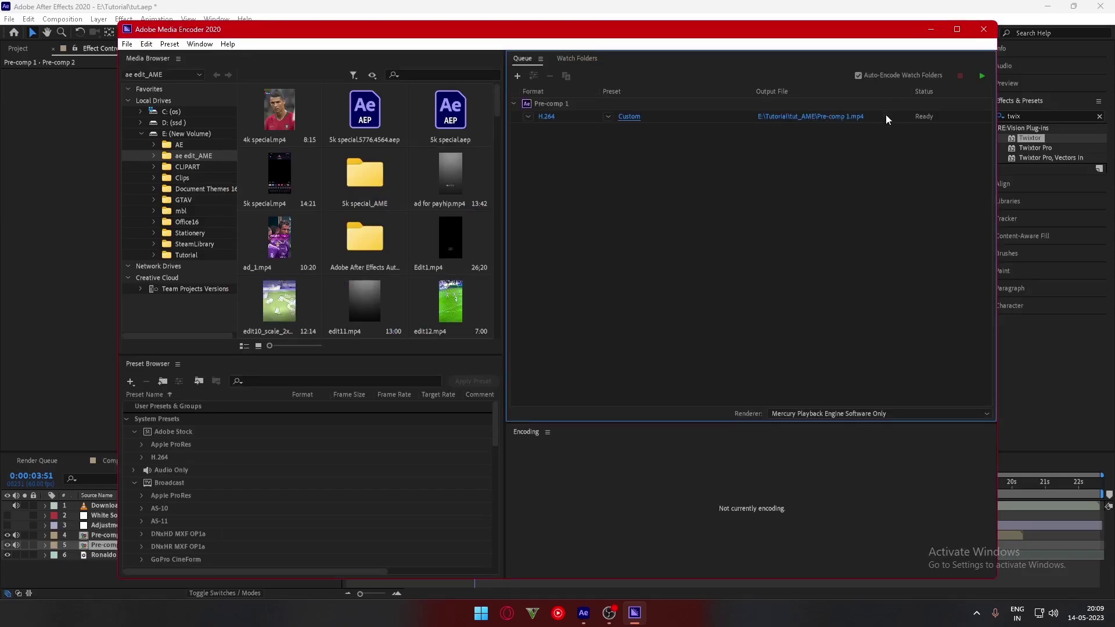
Step: Start the Media Encoder queue to render Pre-comp 1 to H.264
{"action": "left_click", "coordinate": [987, 76]}
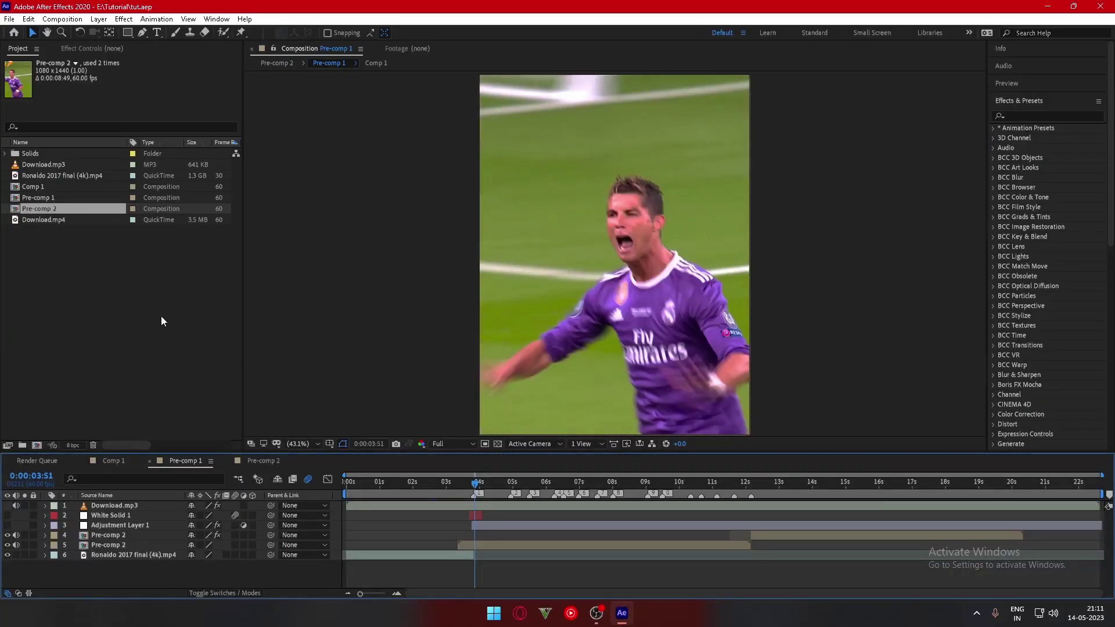
Step: Import Pre-comp 1_scale_1x_prob-3.mp4 and place it in the Pre-comp 1 timeline
{"action": "right_click", "coordinate": [137, 287]}
{"action": "mouse_move", "coordinate": [273, 344]}
{"action": "left_click", "coordinate": [318, 349]}
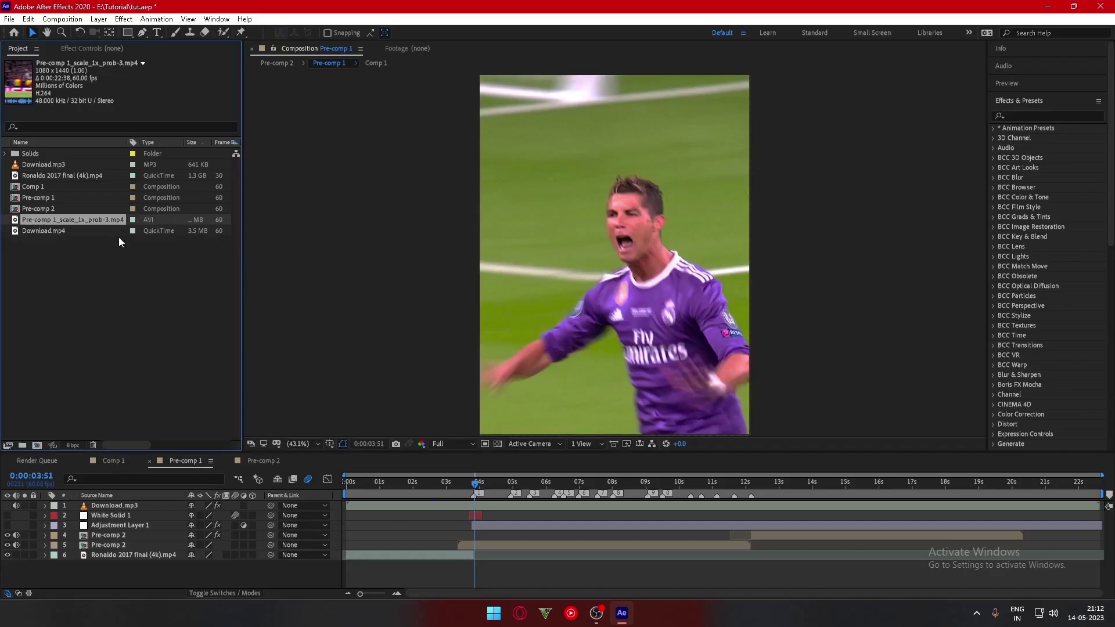
{"action": "left_click", "coordinate": [92, 284]}
{"action": "left_click", "coordinate": [85, 221]}
{"action": "left_click_drag", "start_coordinate": [92, 225], "coordinate": [229, 550]}
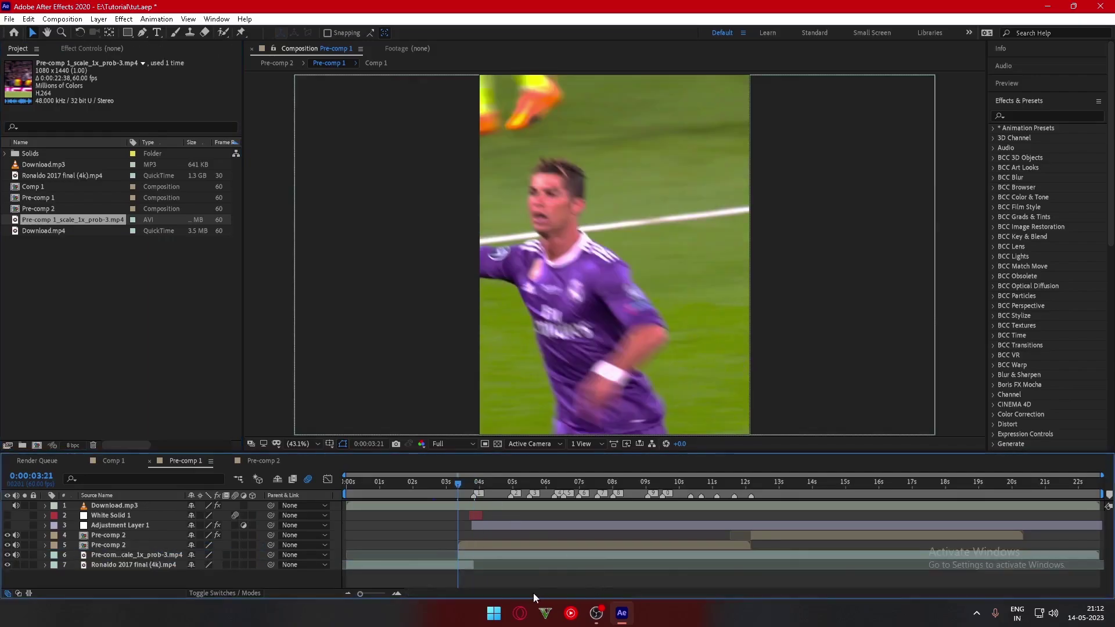
Step: Delete both Pre-comp 2 layers from Pre-comp 1
{"action": "left_click", "coordinate": [735, 548]}
{"action": "left_click", "coordinate": [785, 538], "text": "shift"}
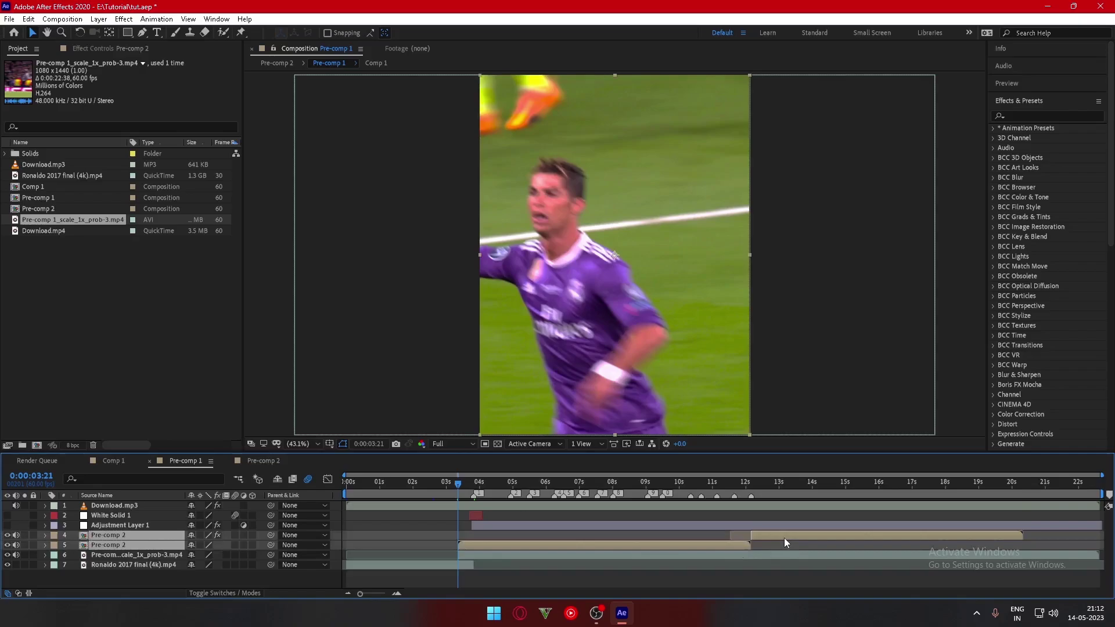
{"action": "key", "text": "Delete"}
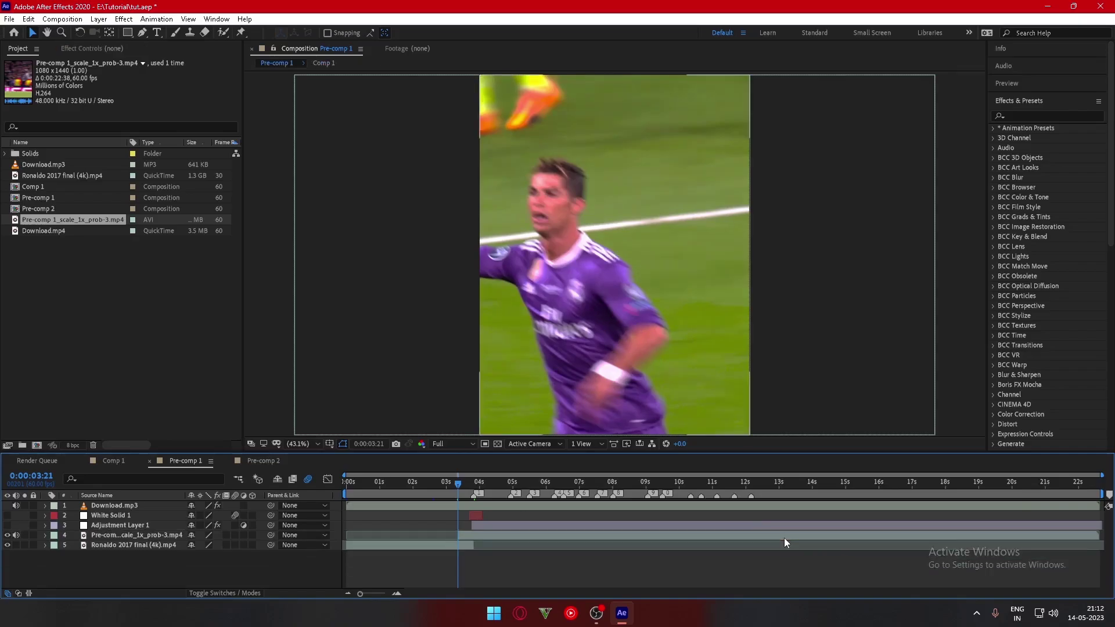
{"action": "left_click", "coordinate": [479, 526]}
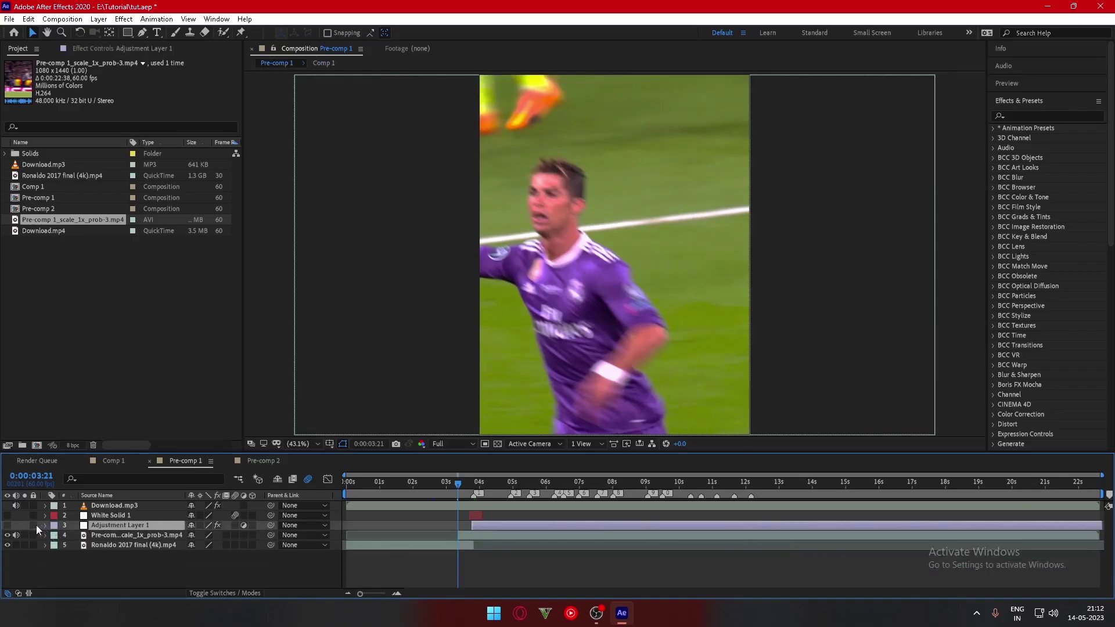
Step: Make Adjustment Layer 1 and White Solid 1 visible and set preview resolution to Quarter
{"action": "left_click", "coordinate": [7, 525]}
{"action": "left_click", "coordinate": [7, 515]}
{"action": "left_click_drag", "start_coordinate": [456, 491], "coordinate": [490, 500]}
{"action": "left_click", "coordinate": [458, 445]}
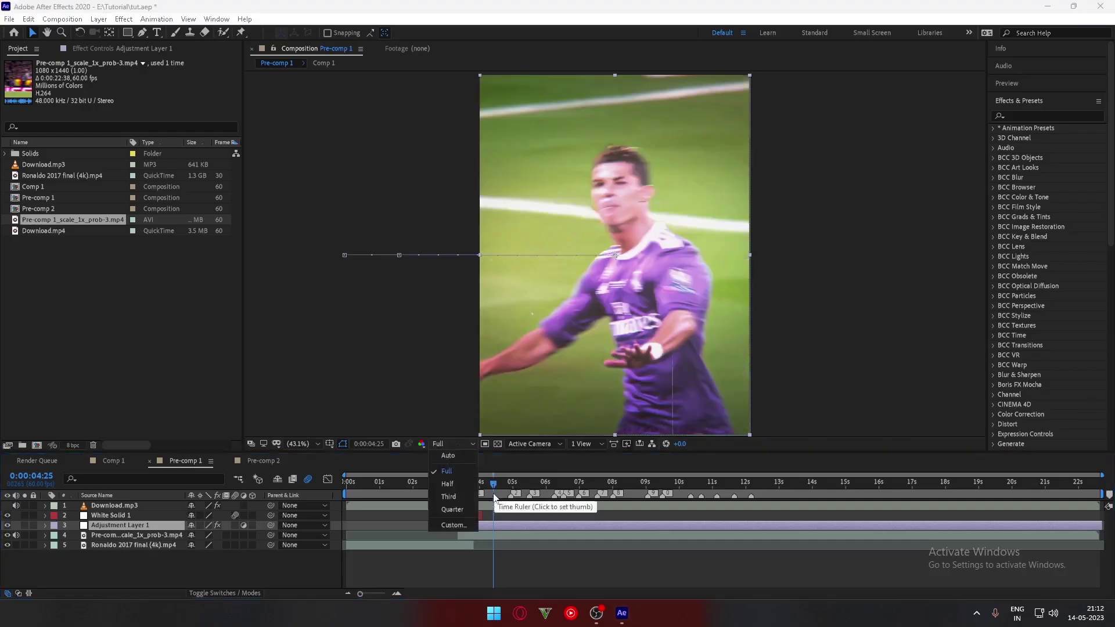
{"action": "left_click", "coordinate": [463, 511]}
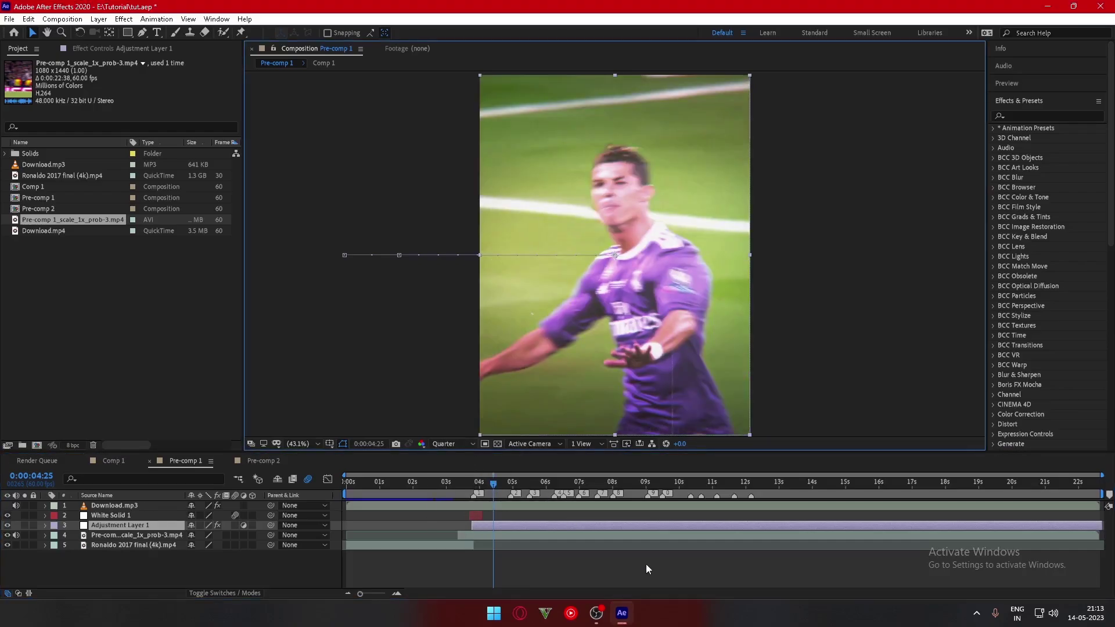
Step: Remove the Download.mp3 layer and preview the composition from around 0:00:04:04
{"action": "left_click_drag", "start_coordinate": [493, 494], "coordinate": [446, 493]}
{"action": "key", "text": "ctrl+z"}
{"action": "key", "text": "space"}
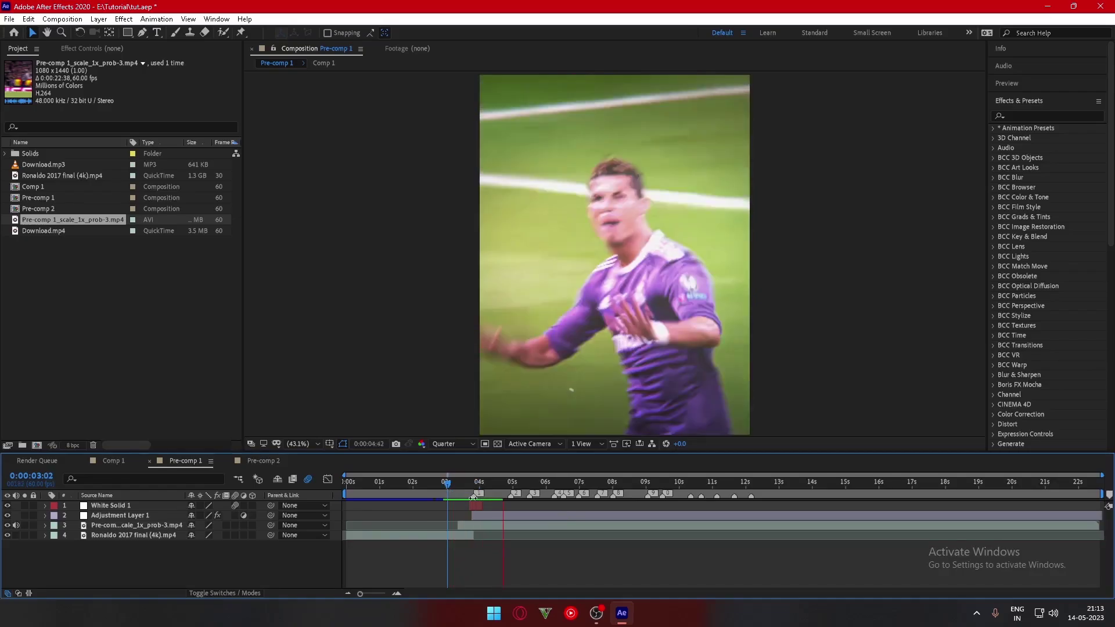
{"action": "left_click_drag", "start_coordinate": [487, 490], "coordinate": [452, 503]}
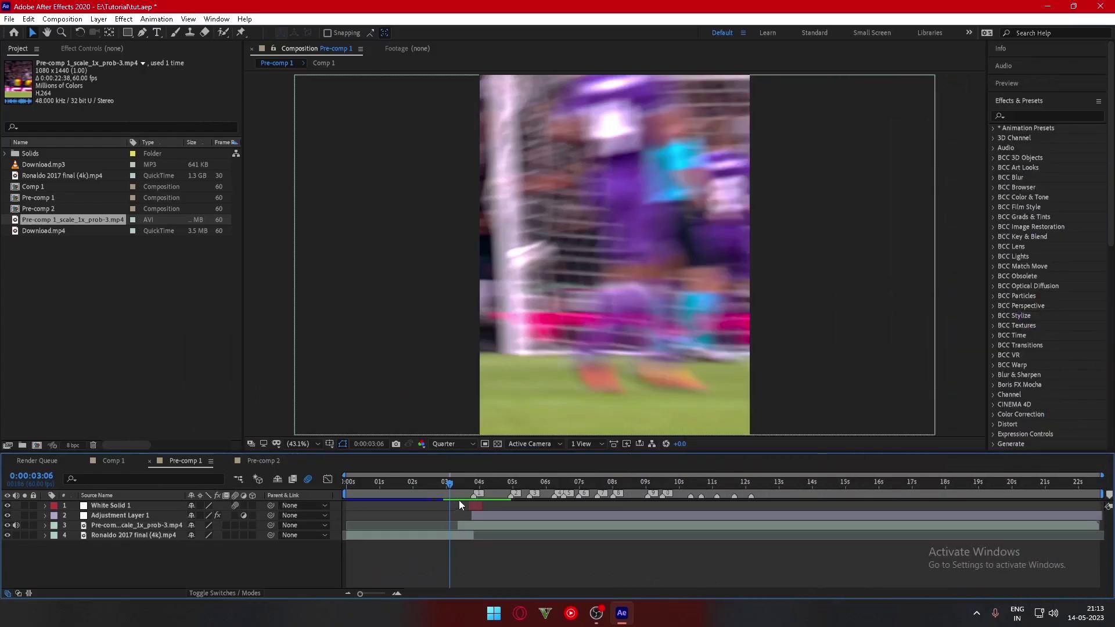
{"action": "key", "text": "space"}
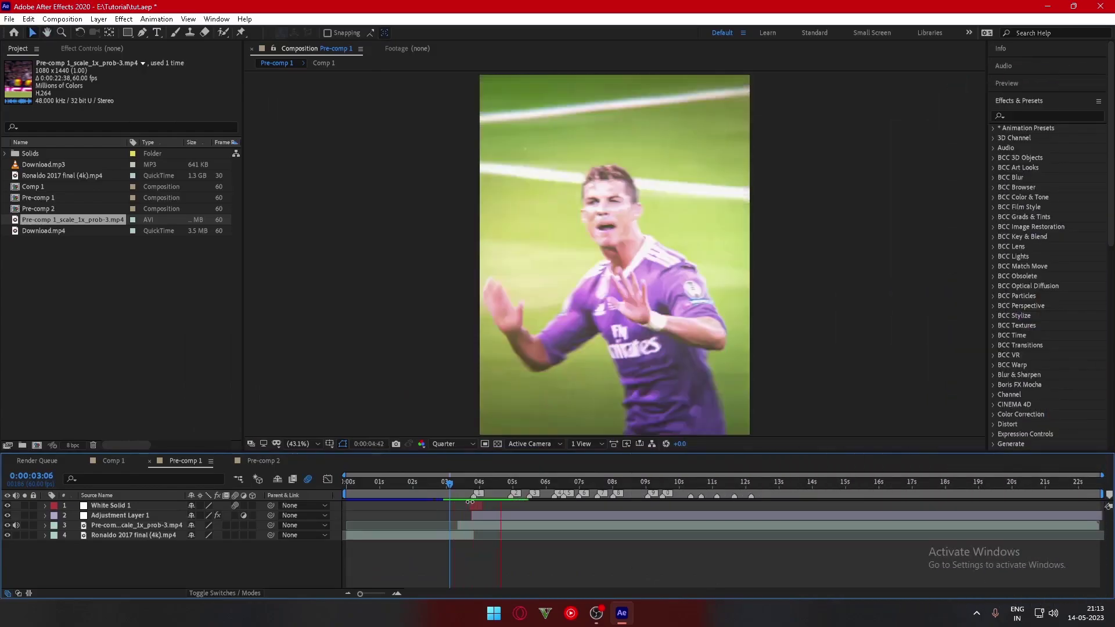